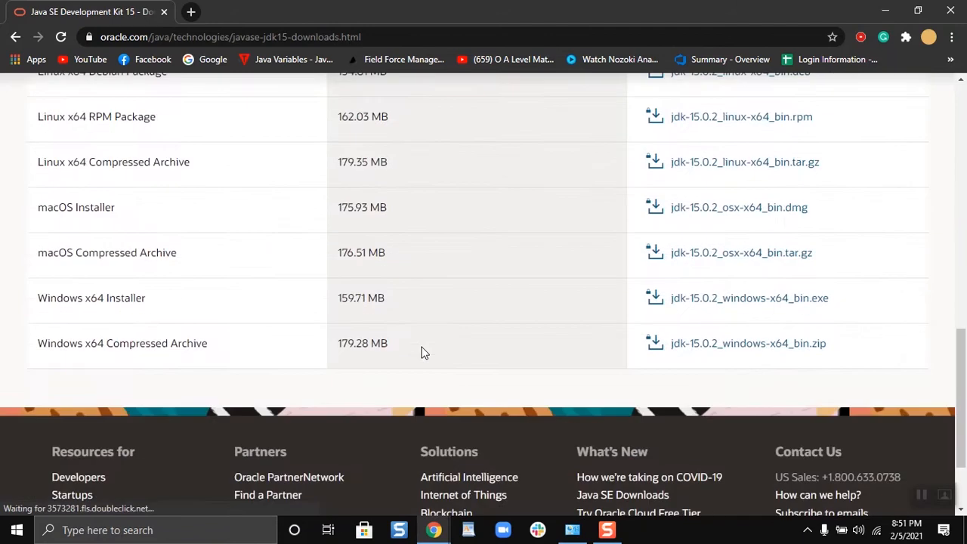
- Download the Windows x64 installer jdk-15.0.2_windows-x64_bin.exe, accepting the Oracle Technology Network License Agreement
{"action": "scroll", "coordinate": [401, 347], "scroll_direction": "up", "scroll_amount": 1}
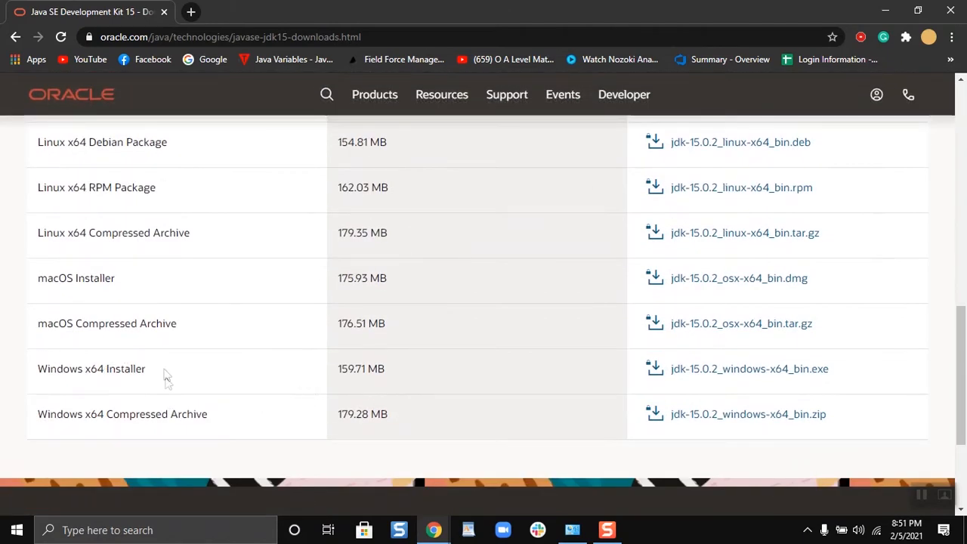
{"action": "scroll", "coordinate": [164, 371], "scroll_direction": "up", "scroll_amount": 1}
{"action": "scroll", "coordinate": [253, 366], "scroll_direction": "down", "scroll_amount": 1}
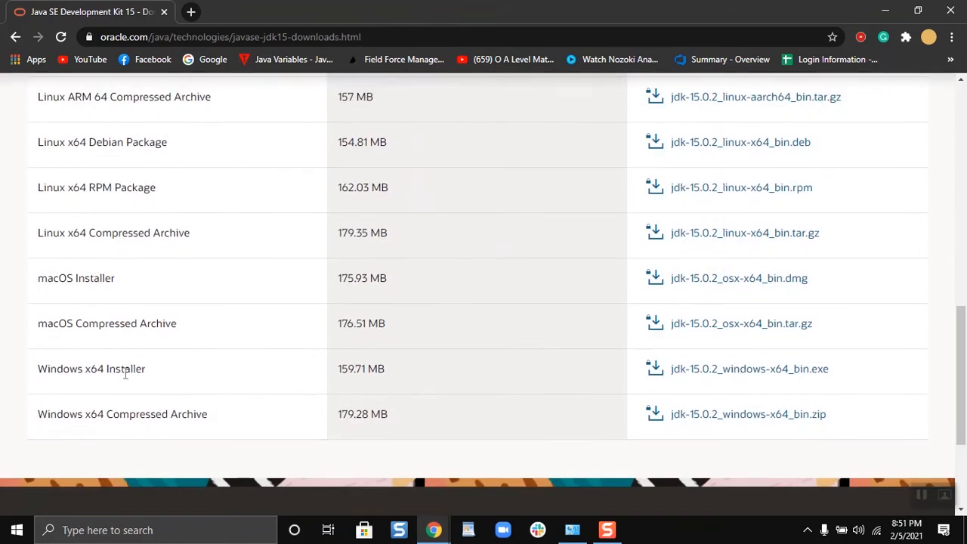
{"action": "left_click", "coordinate": [695, 370]}
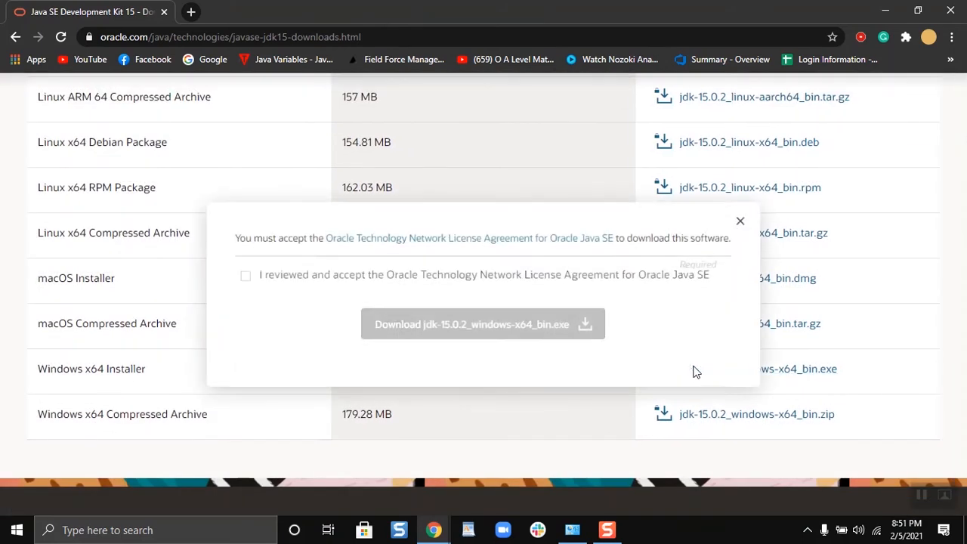
{"action": "left_click", "coordinate": [245, 278]}
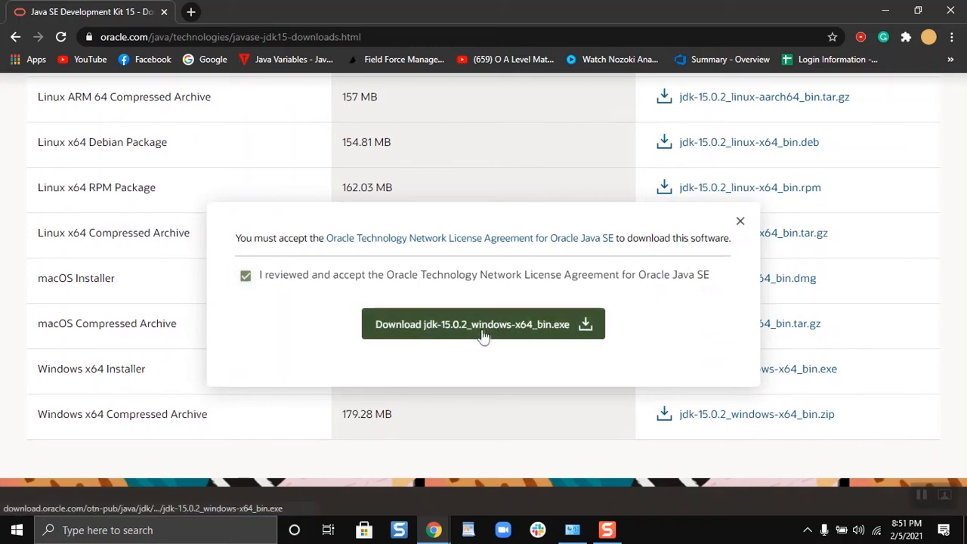
{"action": "left_click", "coordinate": [478, 331]}
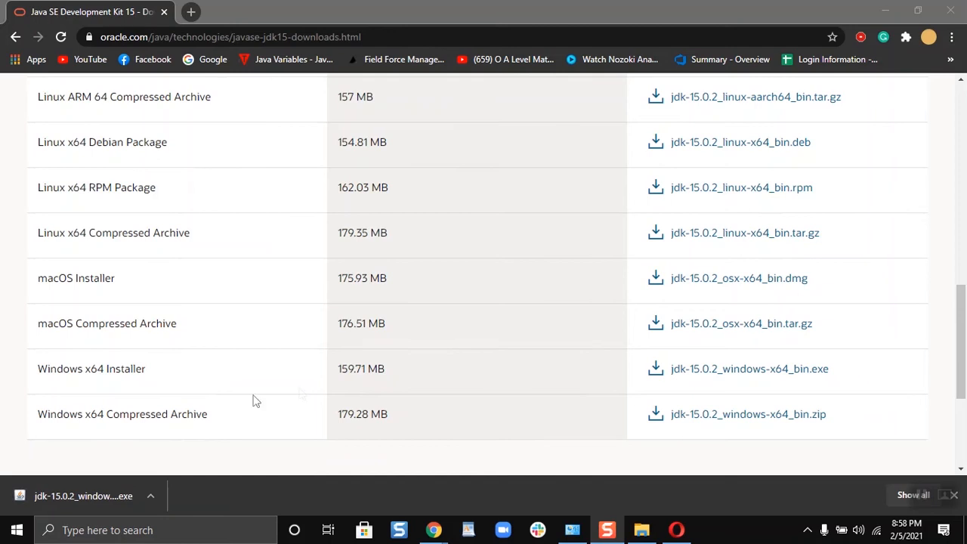
- Run the downloaded JDK 15.0.2 installer and complete the installation in the default destination folder
{"action": "left_click", "coordinate": [72, 494]}
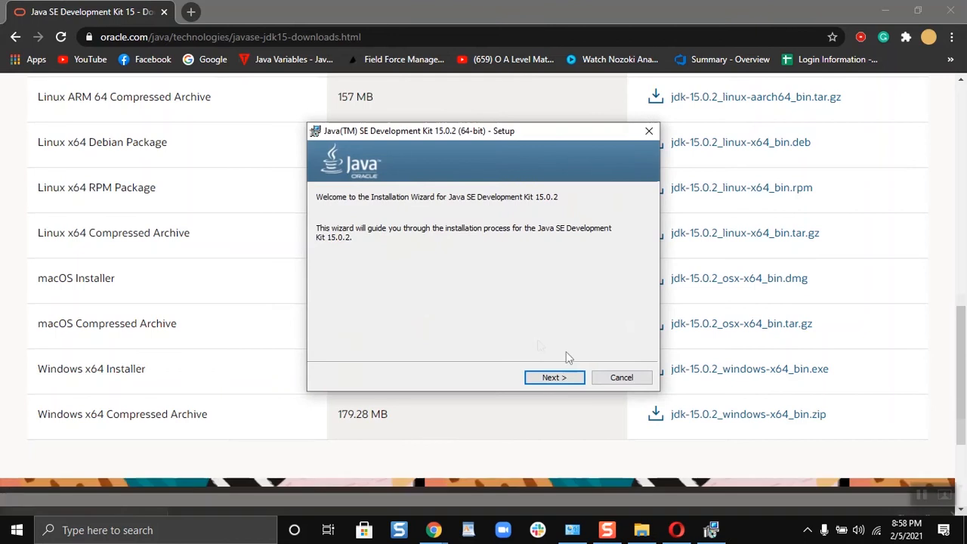
{"action": "left_click", "coordinate": [560, 383]}
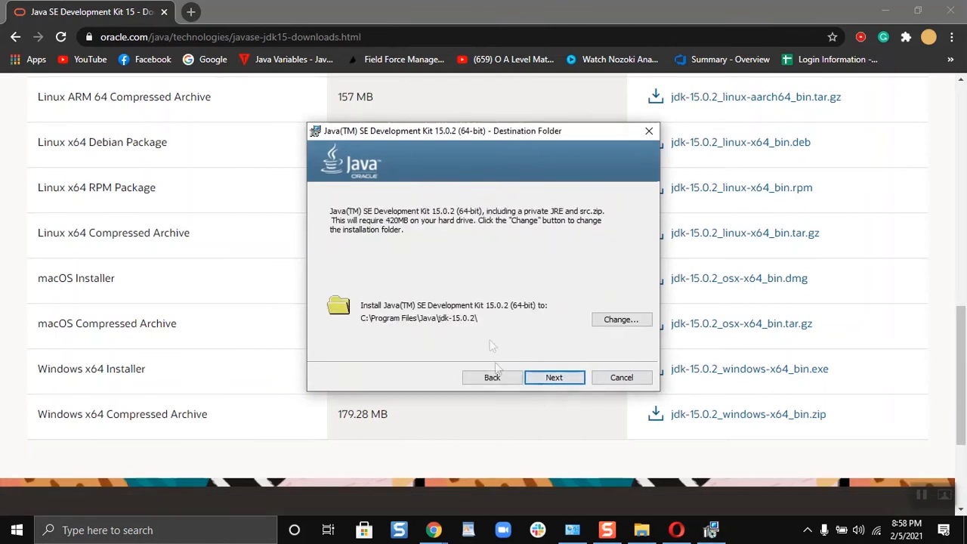
{"action": "left_click", "coordinate": [559, 380]}
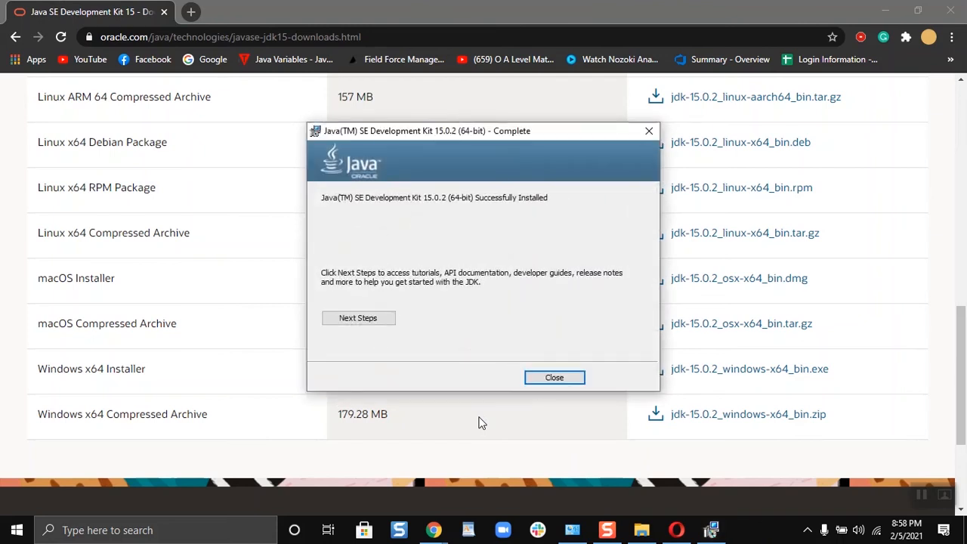
{"action": "left_click", "coordinate": [554, 377]}
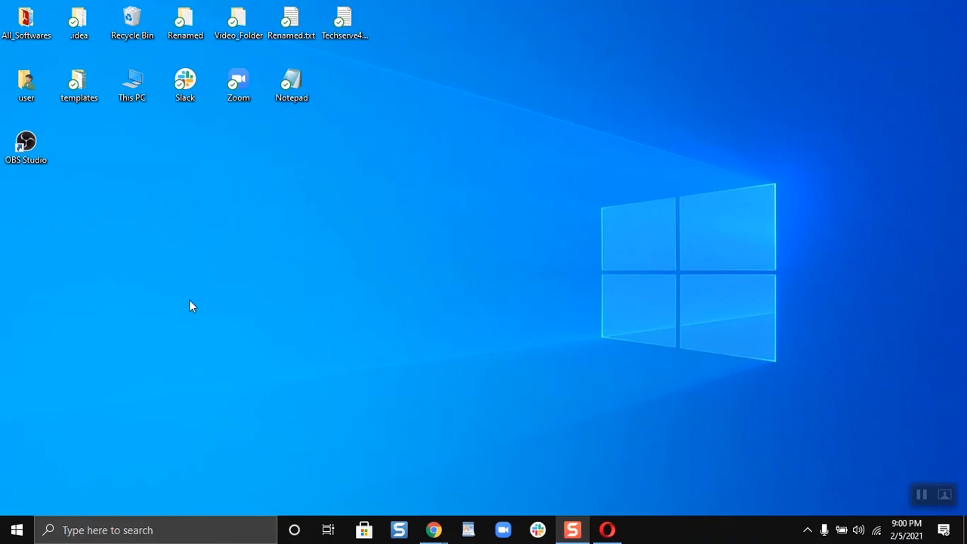
- Open the Environment Variables dialog from this computer's advanced system settings
{"action": "right_click", "coordinate": [132, 86]}
{"action": "left_click", "coordinate": [176, 250]}
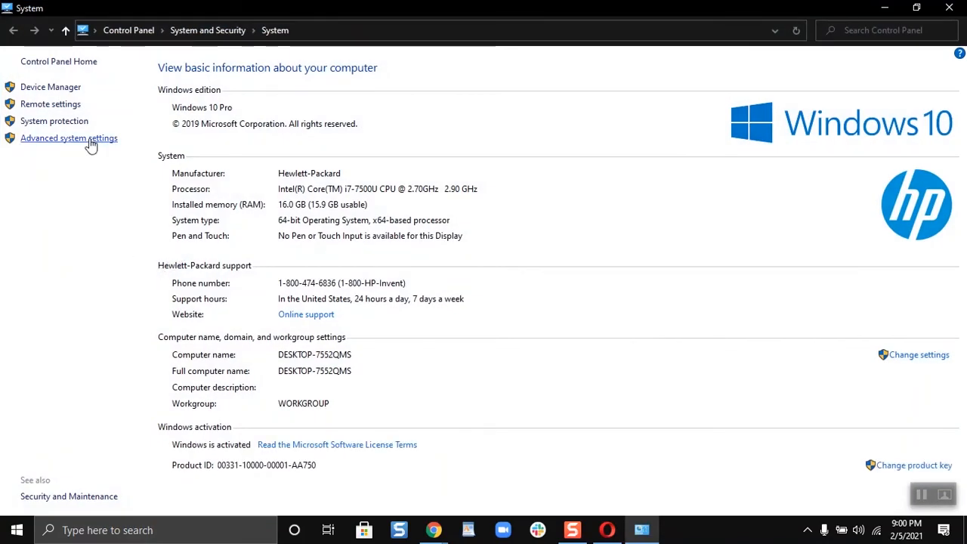
{"action": "left_click", "coordinate": [89, 142]}
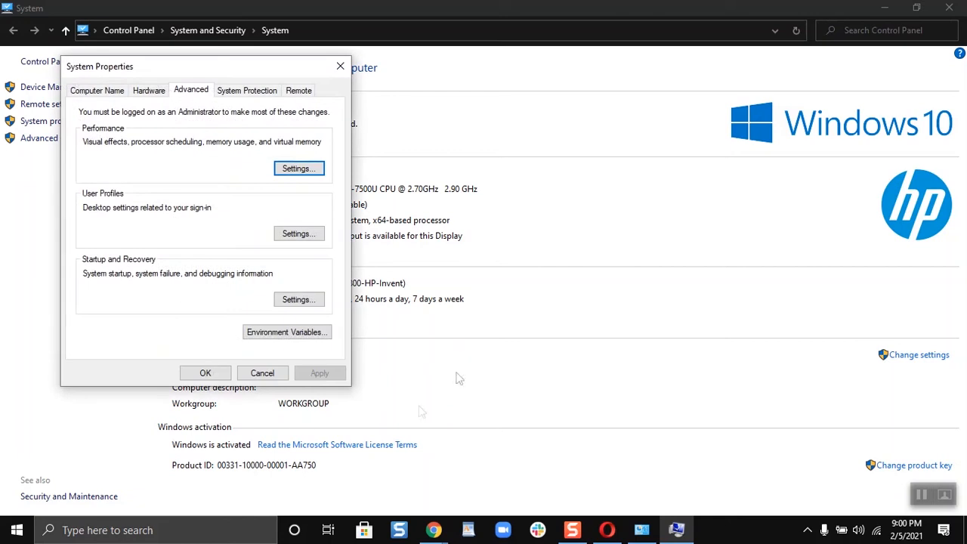
{"action": "left_click", "coordinate": [293, 340]}
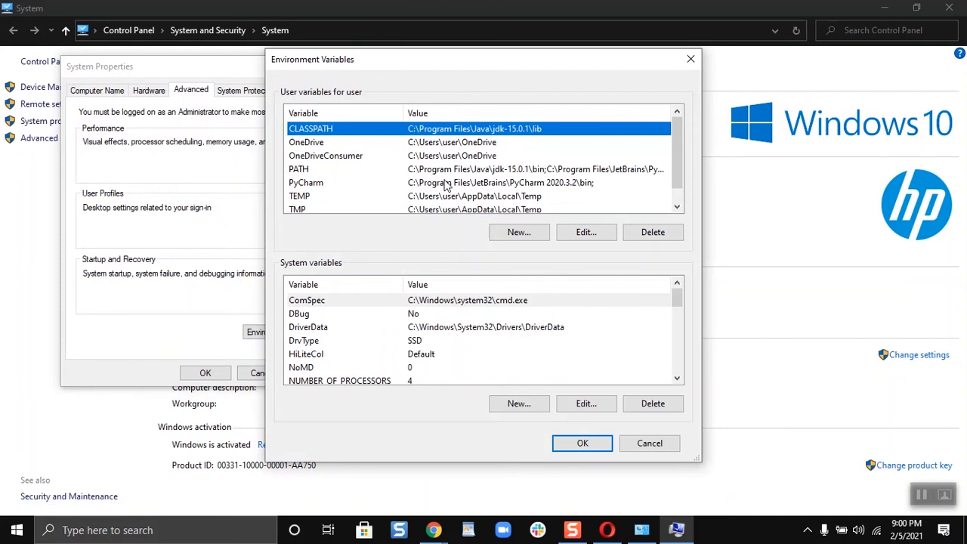
- Start a new user variable and name it PATH
{"action": "scroll", "coordinate": [446, 185], "scroll_direction": "down", "scroll_amount": 1}
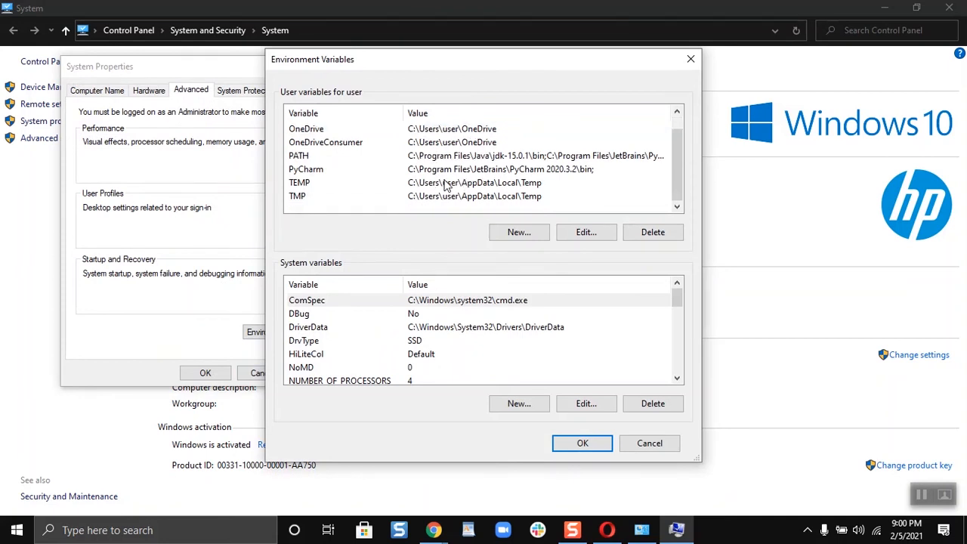
{"action": "left_click", "coordinate": [508, 234]}
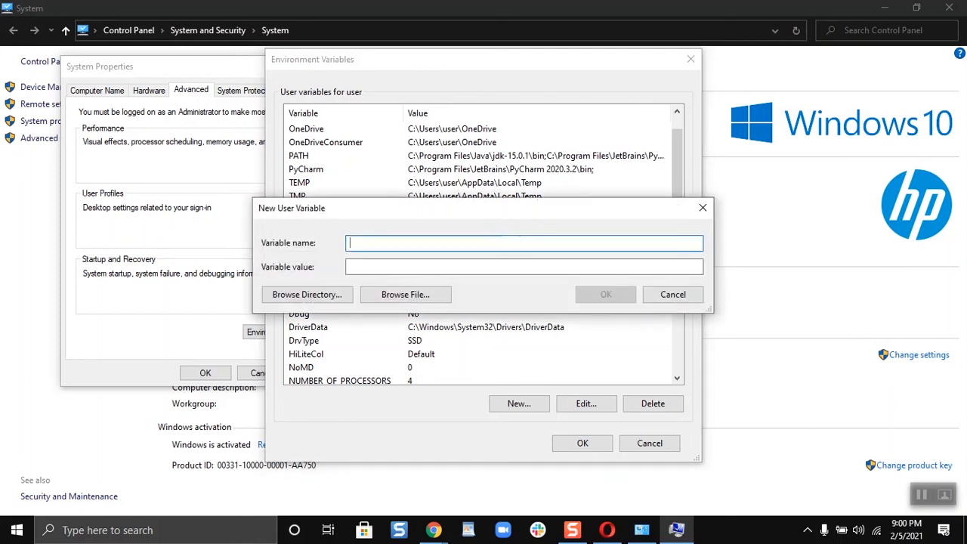
{"action": "type", "text": "PATH"}
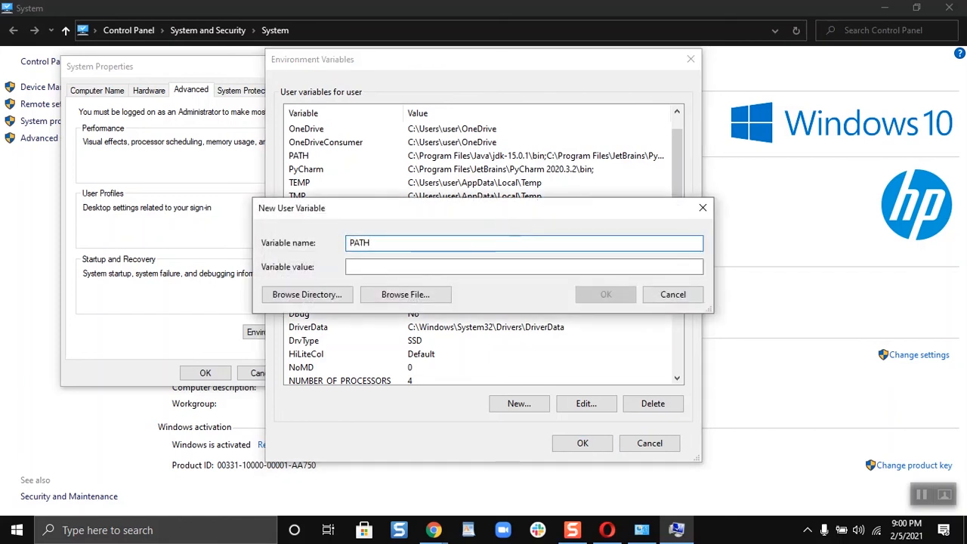
{"action": "left_click", "coordinate": [419, 273]}
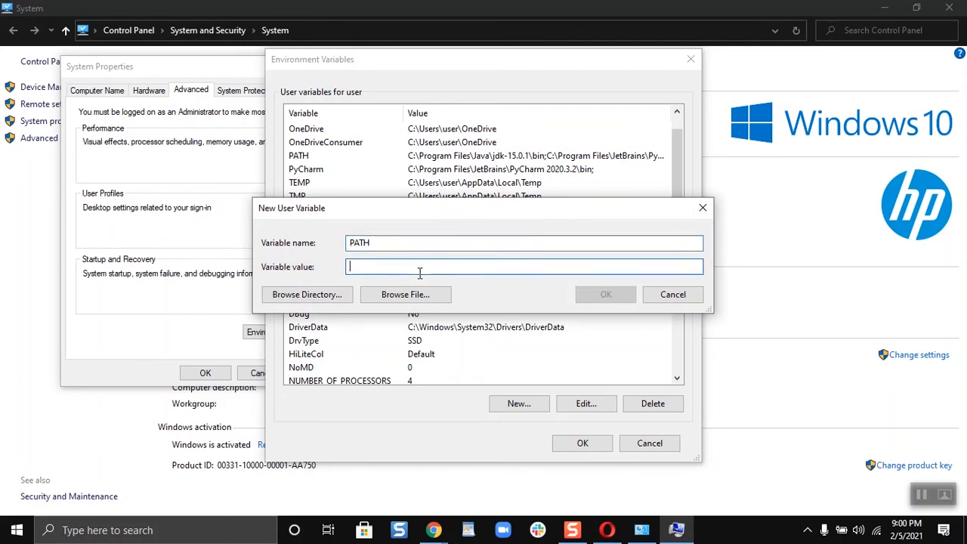
- Open File Explorer as a smaller window over the new variable dialog
{"action": "left_click", "coordinate": [110, 529]}
{"action": "type", "text": "file"}
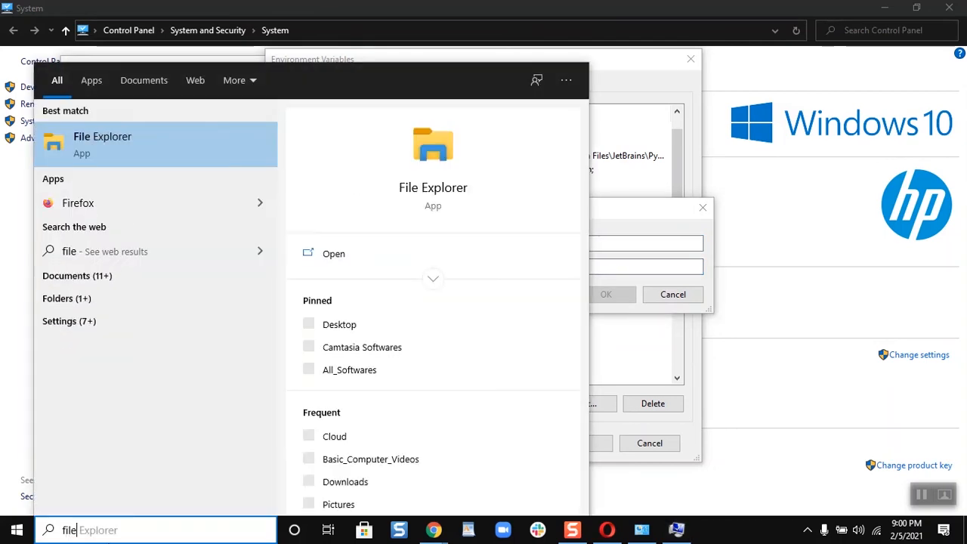
{"action": "key", "text": "Return"}
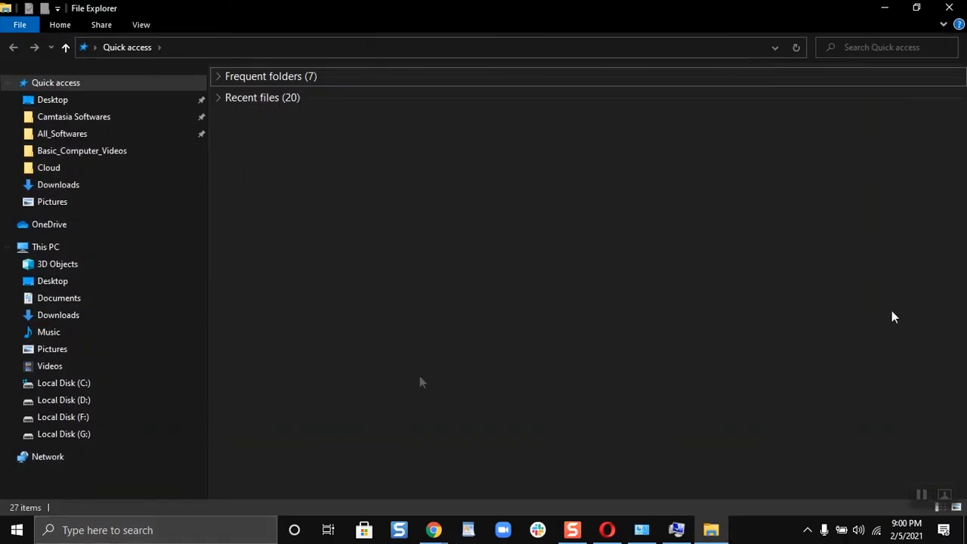
{"action": "left_click", "coordinate": [916, 8]}
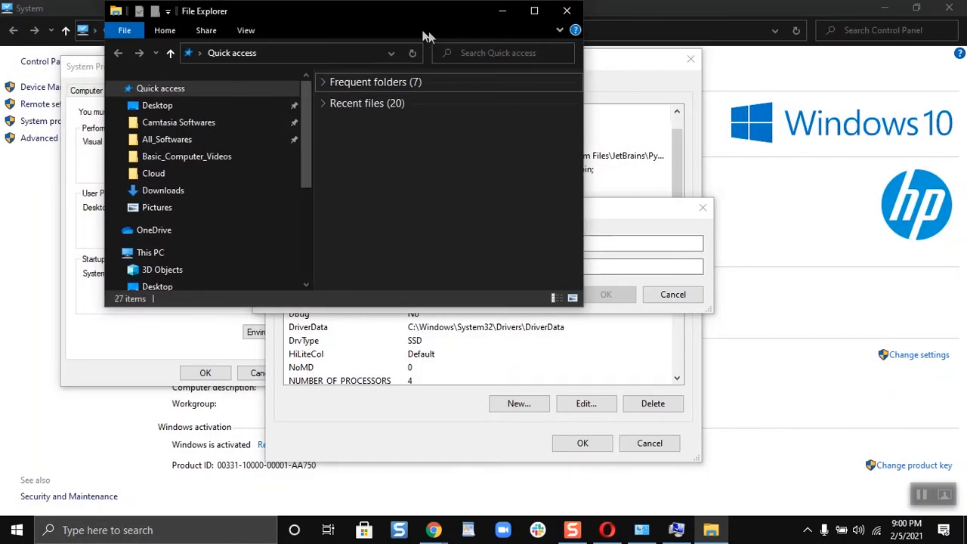
{"action": "left_click_drag", "start_coordinate": [428, 31], "coordinate": [406, 81]}
- Browse to the JDK's bin folder at C:\Program Files\Java\jdk-15.0.2\bin
{"action": "scroll", "coordinate": [167, 238], "scroll_direction": "down", "scroll_amount": 1}
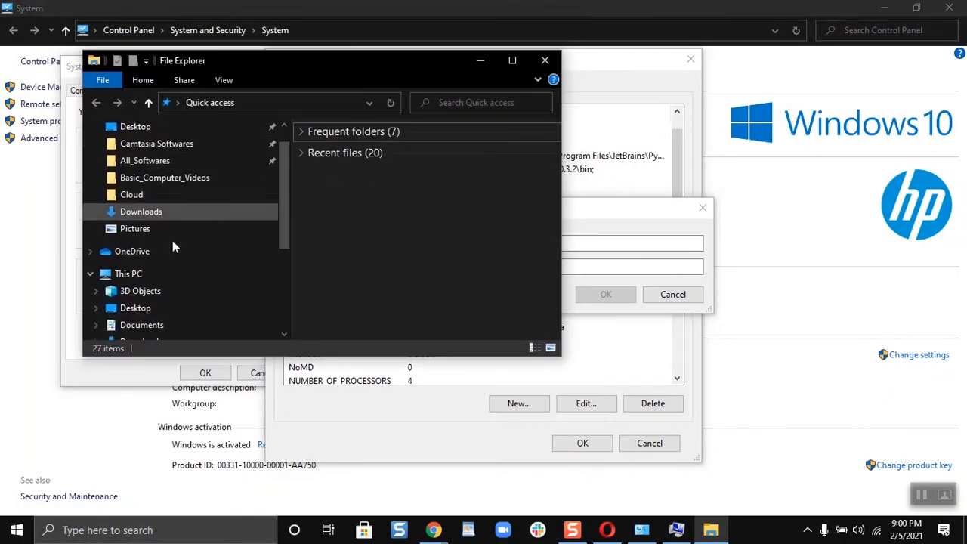
{"action": "scroll", "coordinate": [177, 272], "scroll_direction": "down", "scroll_amount": 3}
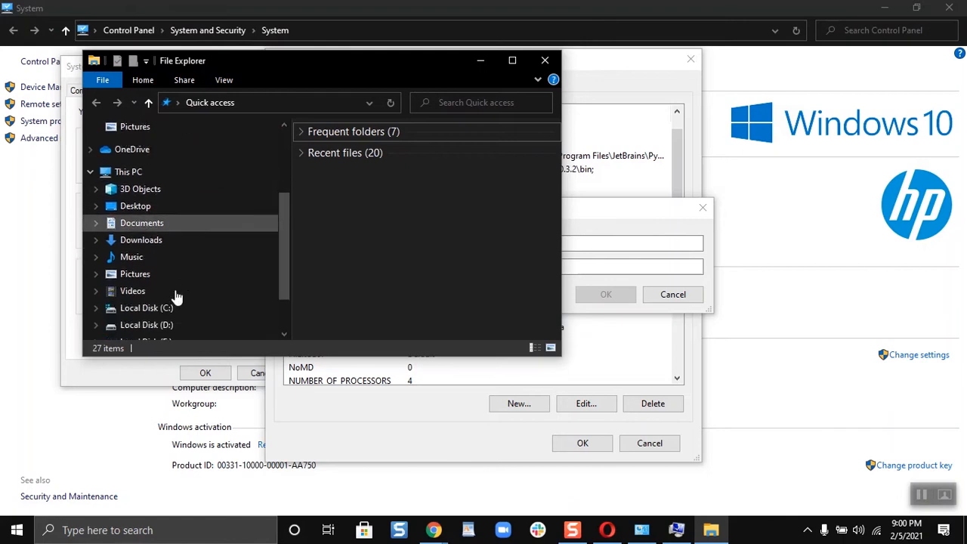
{"action": "scroll", "coordinate": [176, 296], "scroll_direction": "down", "scroll_amount": 1}
{"action": "left_click", "coordinate": [170, 293]}
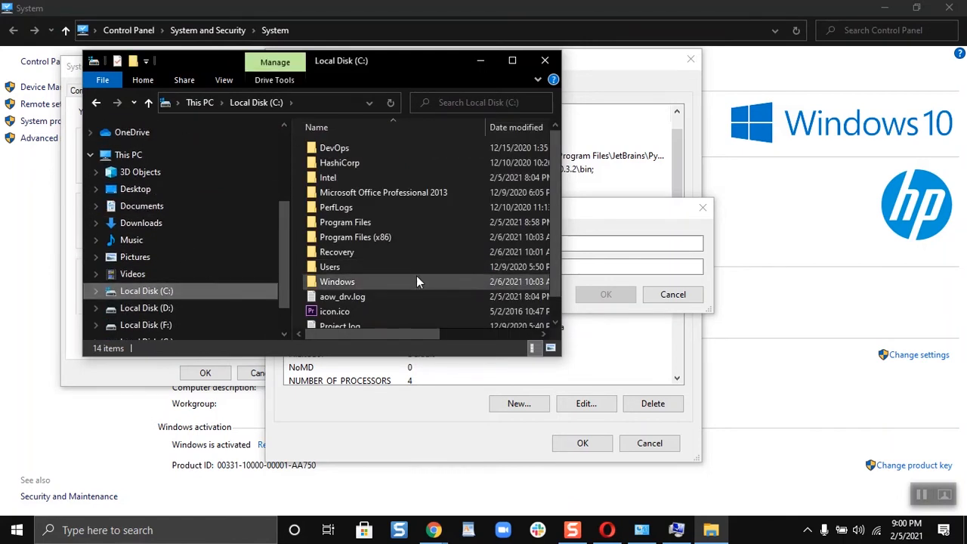
{"action": "left_click", "coordinate": [373, 222]}
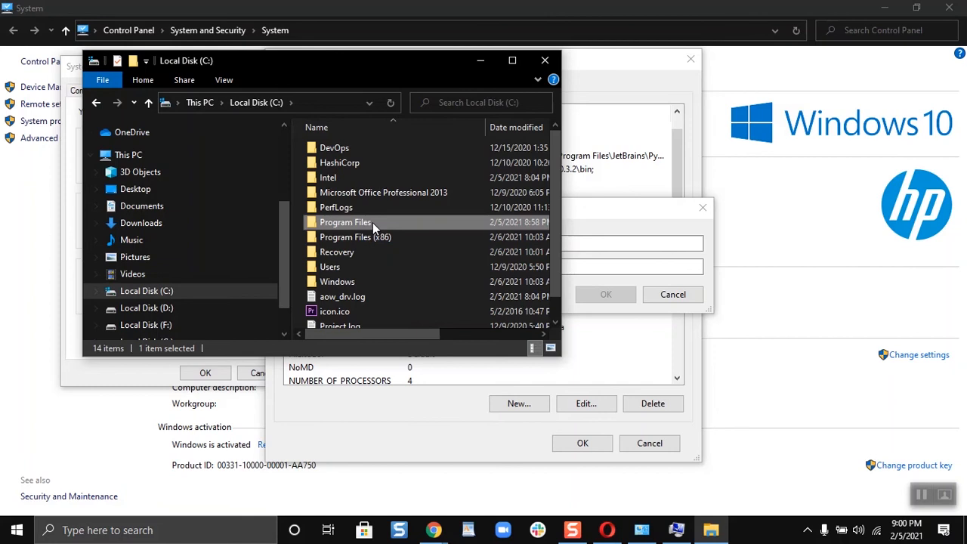
{"action": "double_click", "coordinate": [373, 222]}
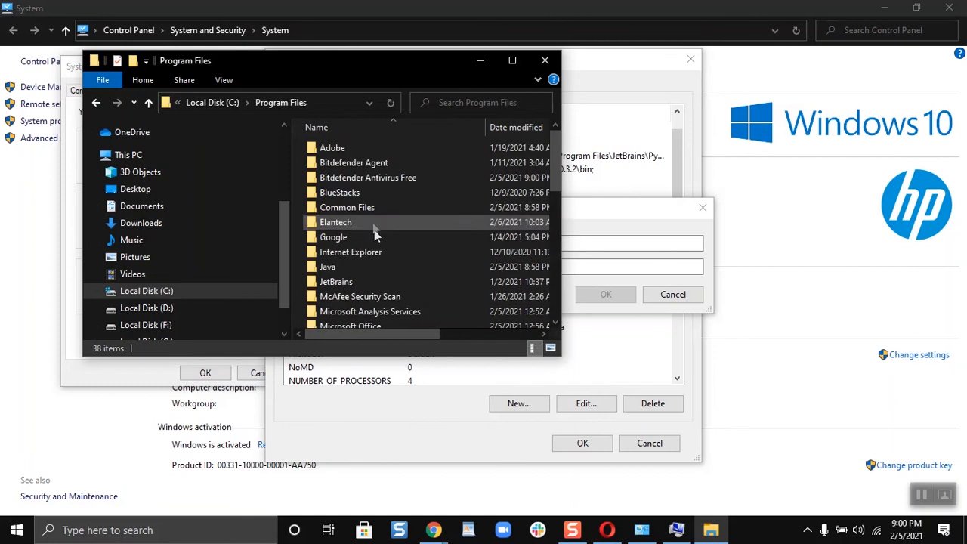
{"action": "double_click", "coordinate": [347, 268]}
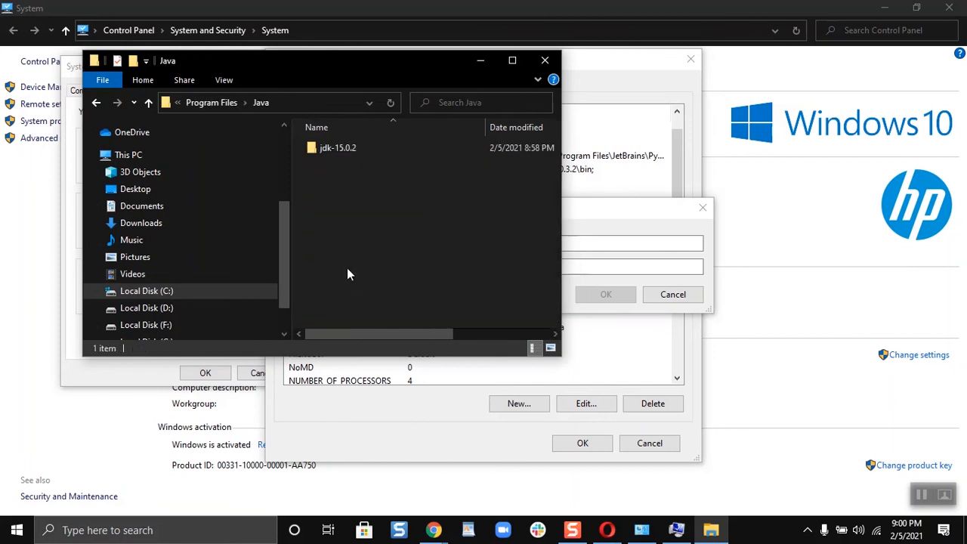
{"action": "double_click", "coordinate": [358, 152]}
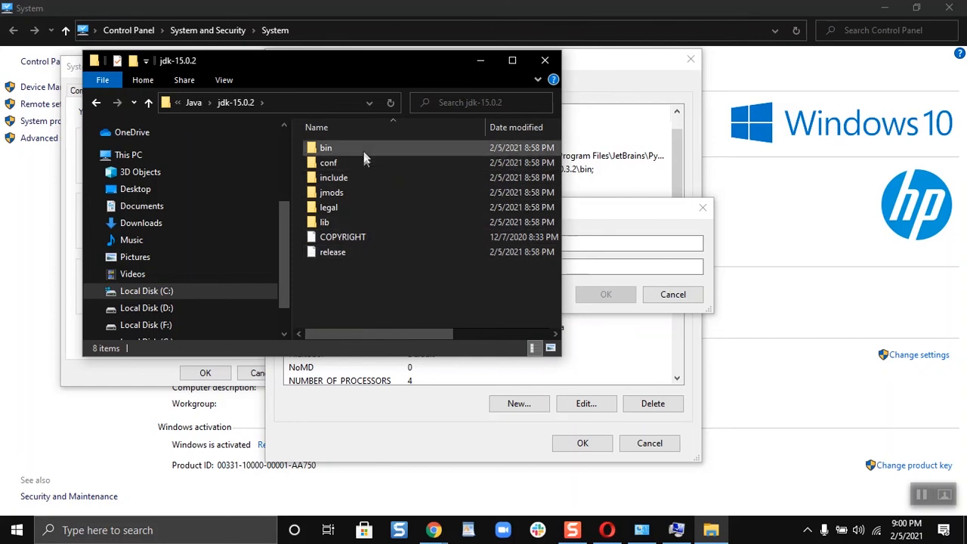
{"action": "double_click", "coordinate": [353, 147]}
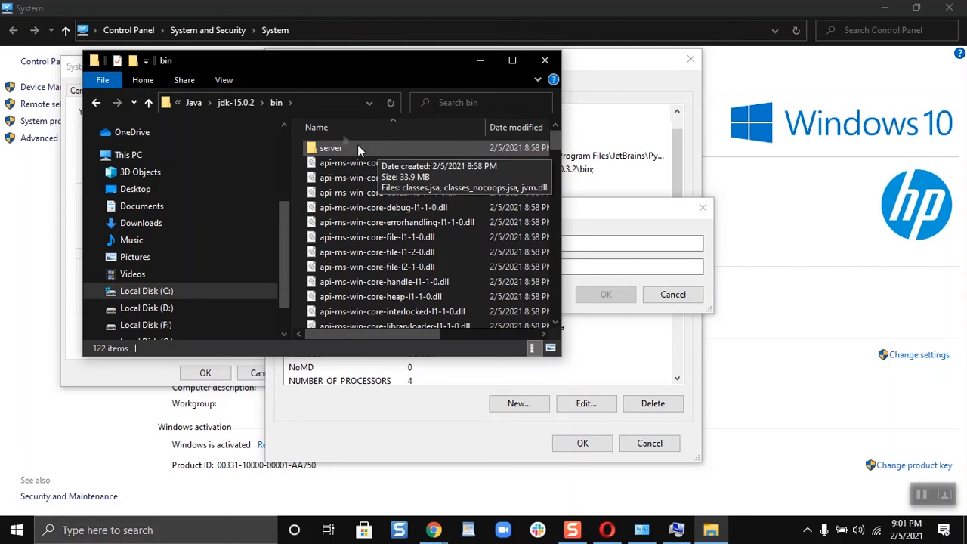
- Copy the folder path C:\Program Files\Java\jdk-15.0.2\bin and save it as the value of the PATH user variable
{"action": "left_click", "coordinate": [322, 103]}
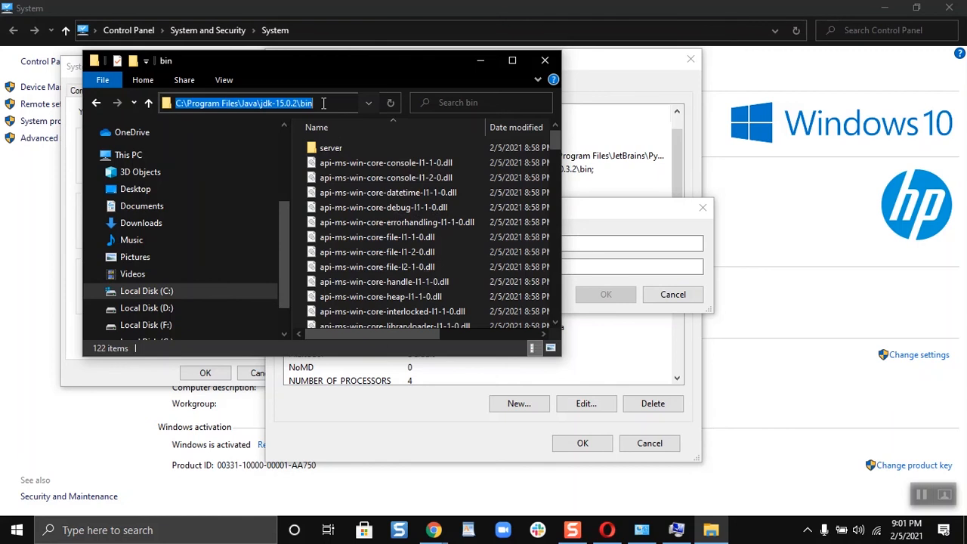
{"action": "right_click", "coordinate": [285, 110]}
{"action": "left_click", "coordinate": [314, 153]}
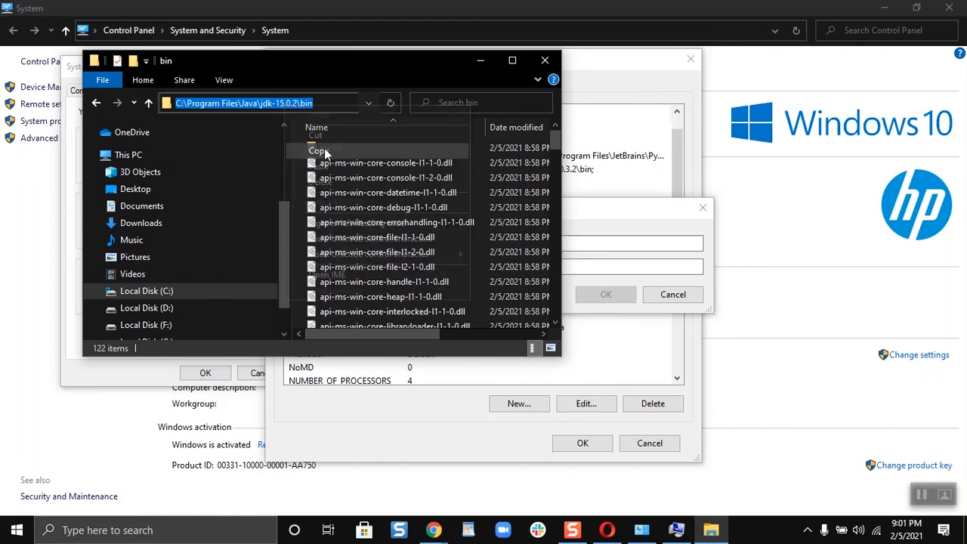
{"action": "left_click", "coordinate": [479, 61]}
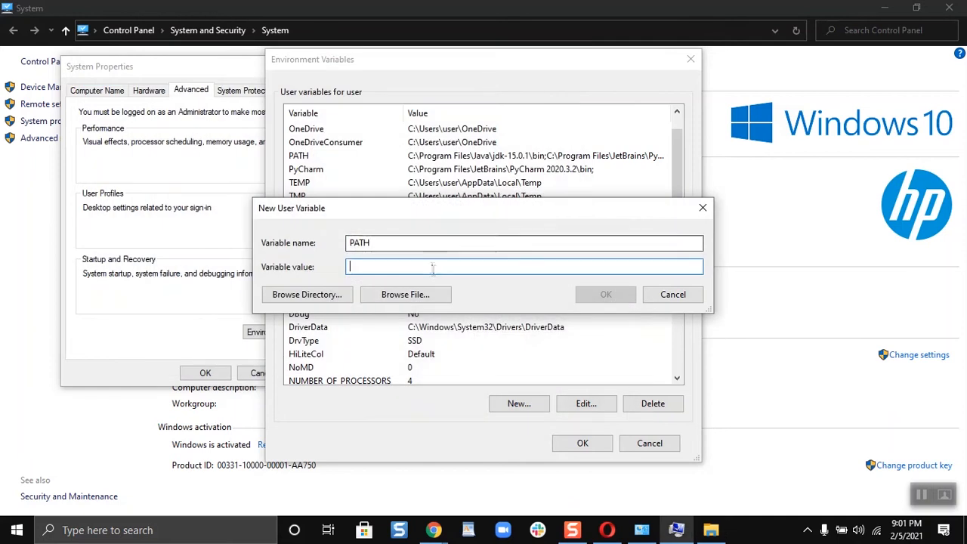
{"action": "key", "text": "ctrl+v"}
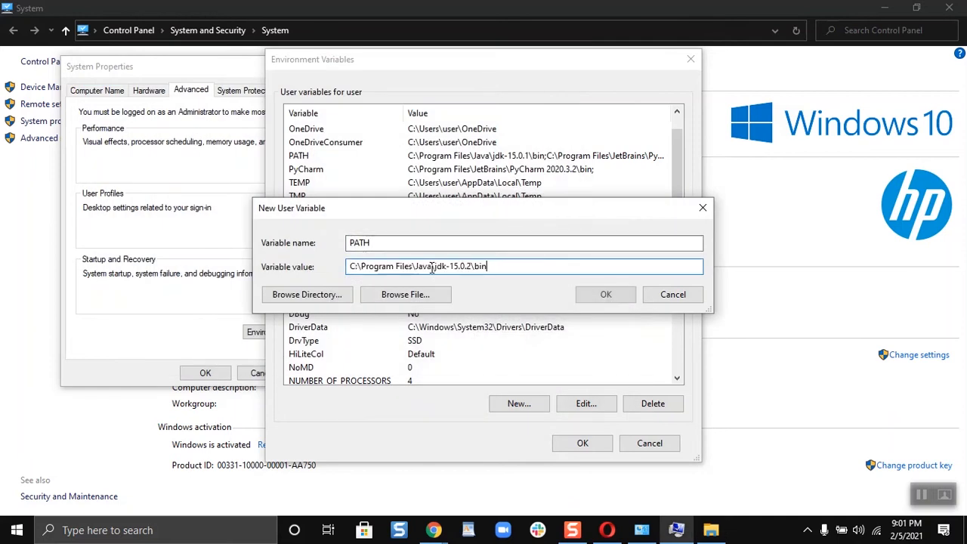
{"action": "left_click", "coordinate": [608, 295]}
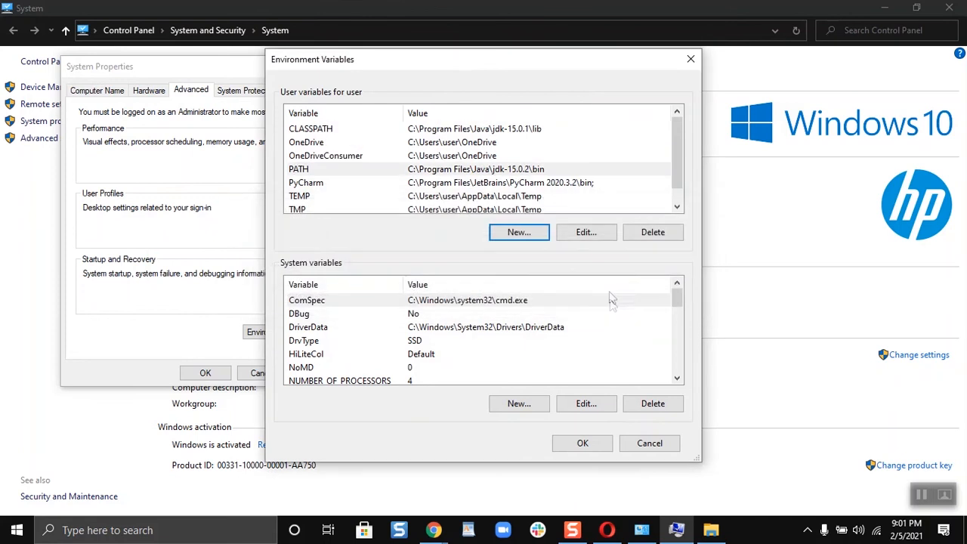
- Start a new user variable and name it CLASSPATH
{"action": "left_click", "coordinate": [519, 232]}
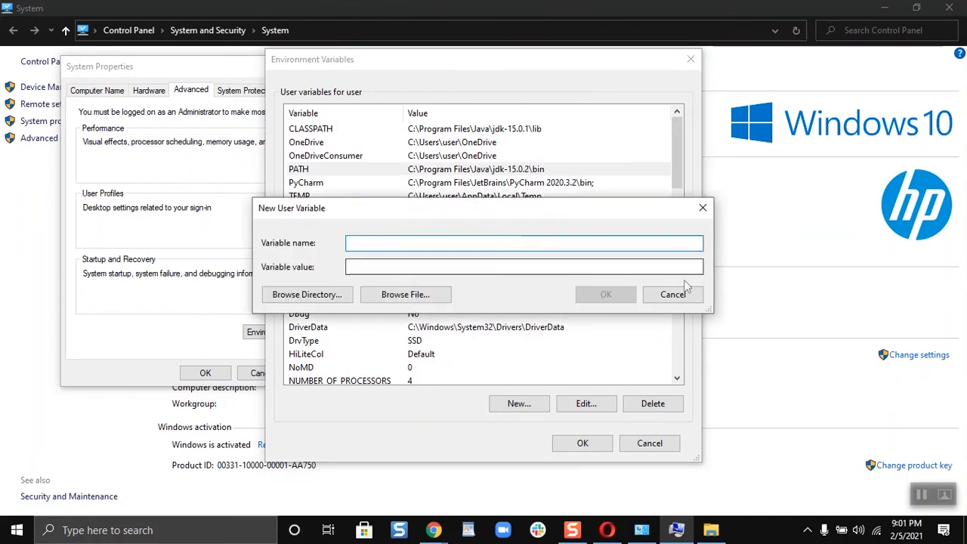
{"action": "type", "text": "C"}
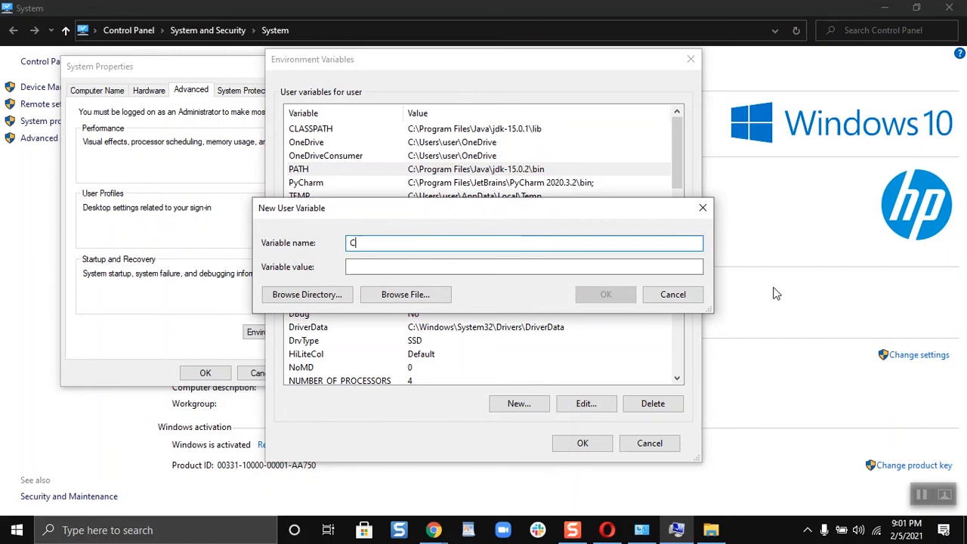
{"action": "type", "text": "OLAA"}
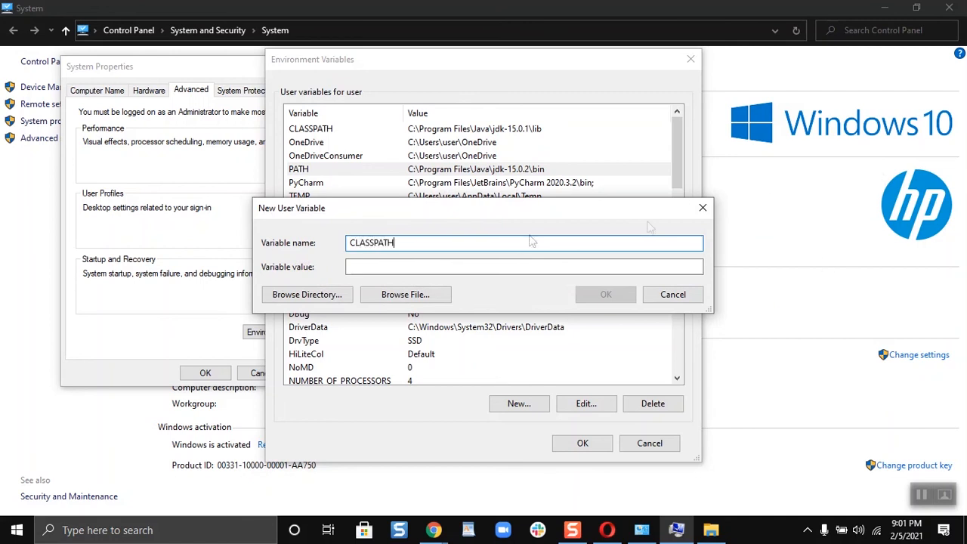
{"action": "left_click", "coordinate": [486, 268]}
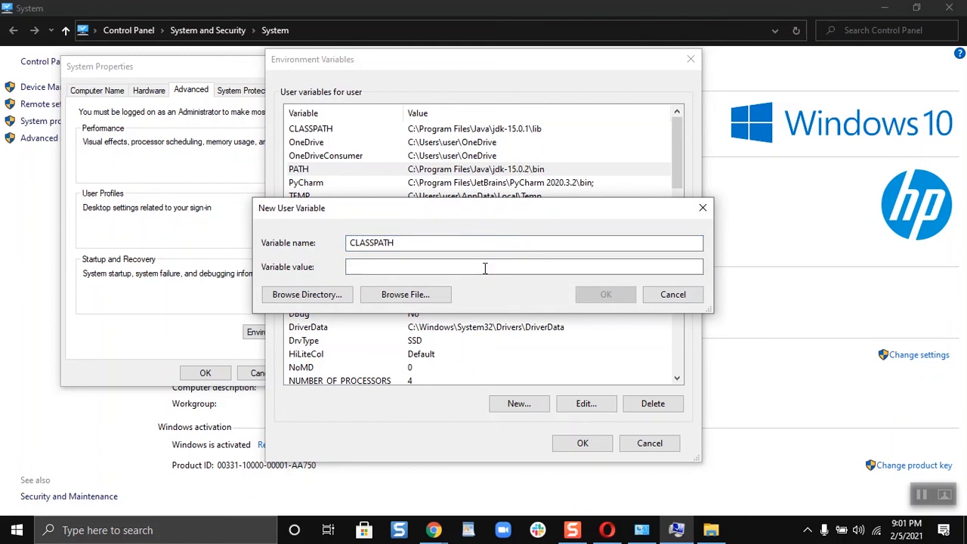
- Go back to the jdk-15.0.2 folder in File Explorer, open its lib folder and copy the full folder path
{"action": "left_click", "coordinate": [714, 532]}
{"action": "left_click", "coordinate": [92, 106]}
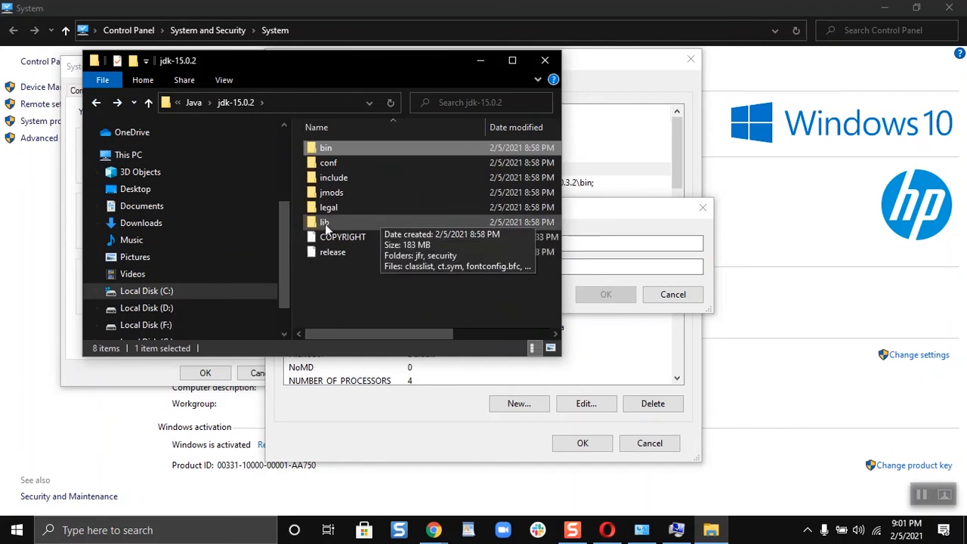
{"action": "double_click", "coordinate": [335, 225]}
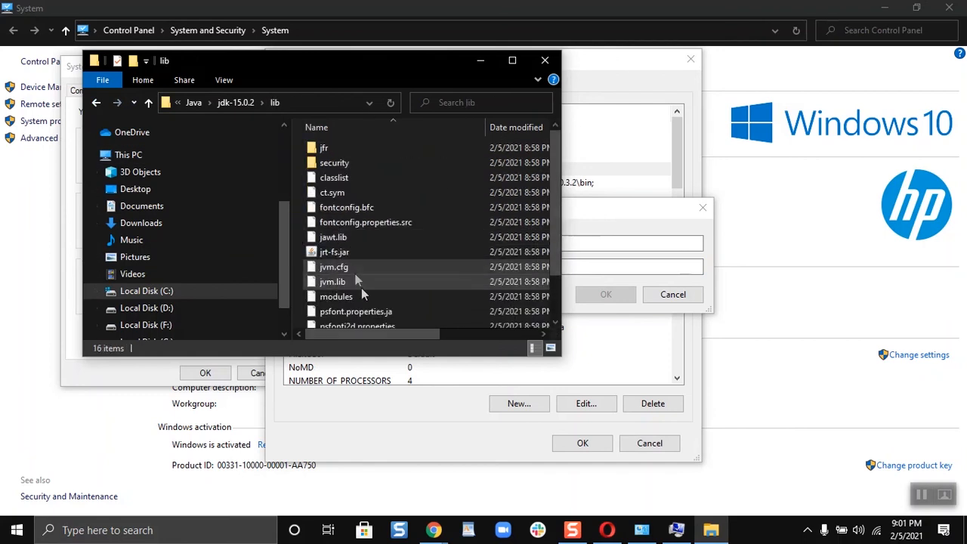
{"action": "left_click", "coordinate": [325, 103]}
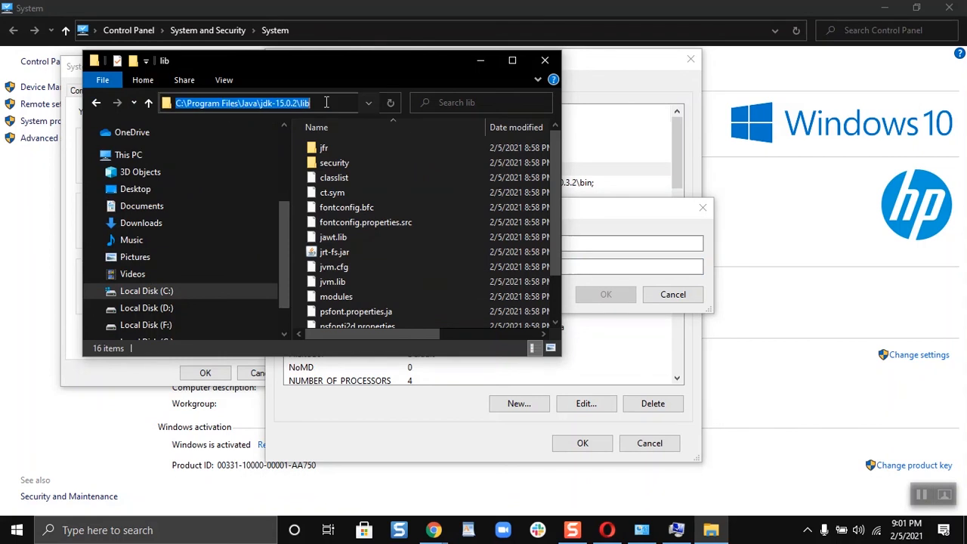
- Save C:\Program Files\Java\jdk-15.0.2\lib as the CLASSPATH value, then apply the environment variables and close System Properties
{"action": "left_click", "coordinate": [479, 60]}
{"action": "left_click", "coordinate": [456, 266]}
{"action": "key", "text": "ctrl+v"}
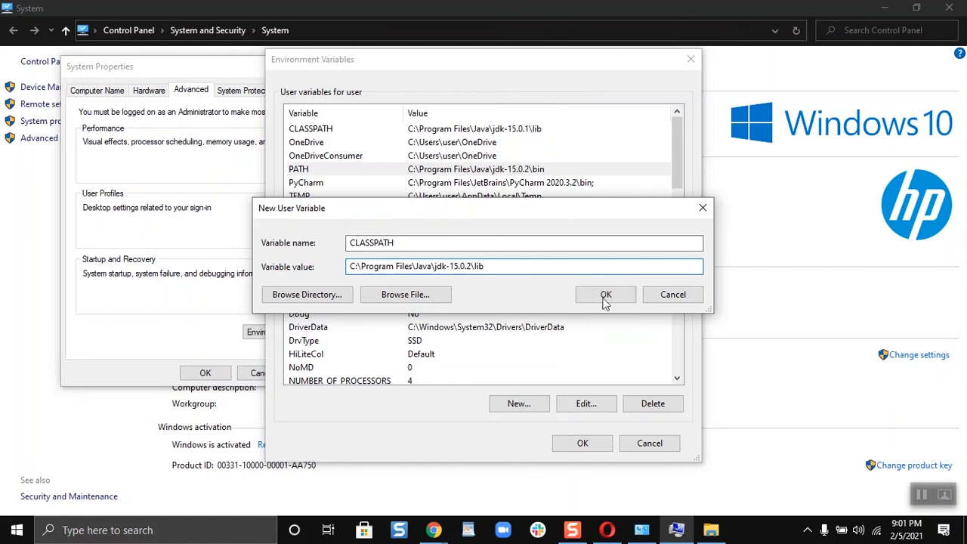
{"action": "left_click", "coordinate": [606, 294]}
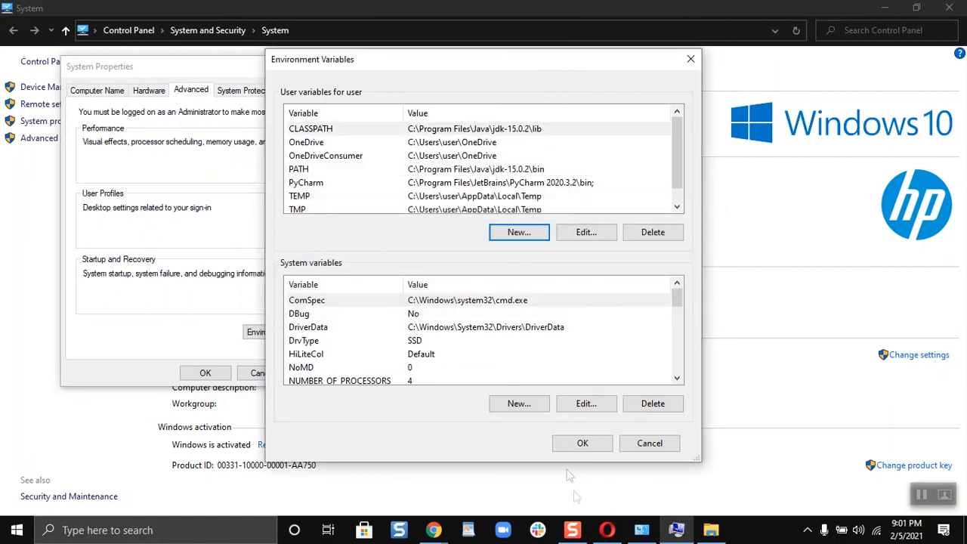
{"action": "left_click", "coordinate": [578, 445]}
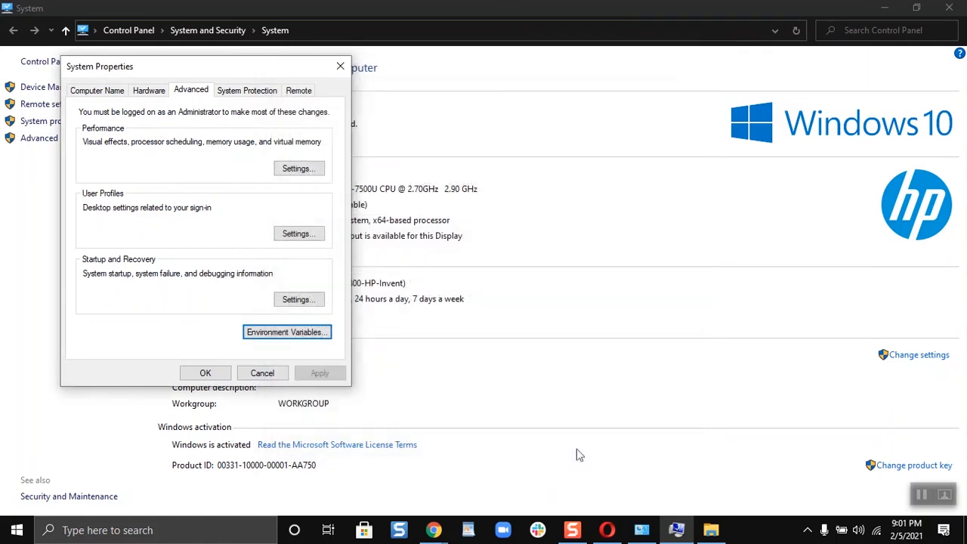
{"action": "left_click", "coordinate": [340, 66]}
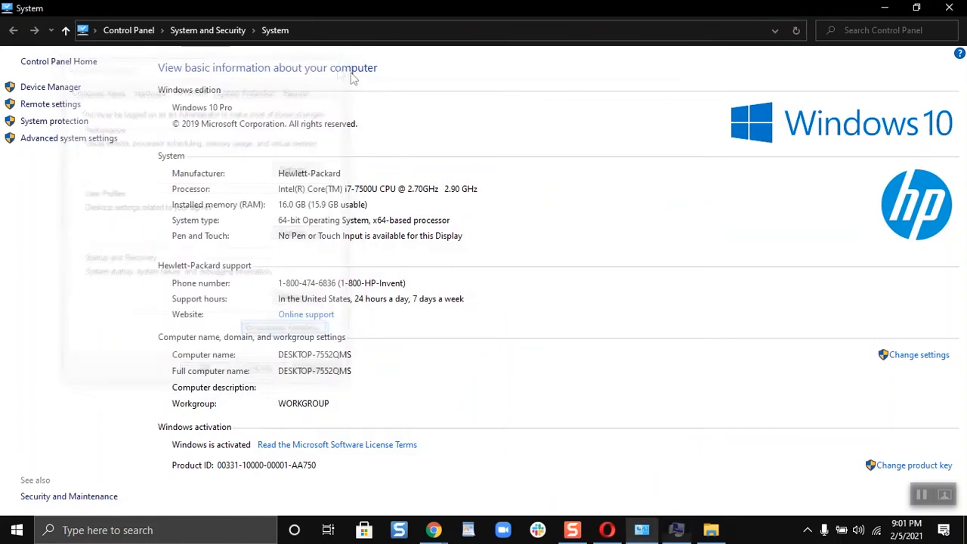
- Open Command Prompt and check the installed Java version with java -version
{"action": "left_click", "coordinate": [173, 530]}
{"action": "type", "text": "CMD"}
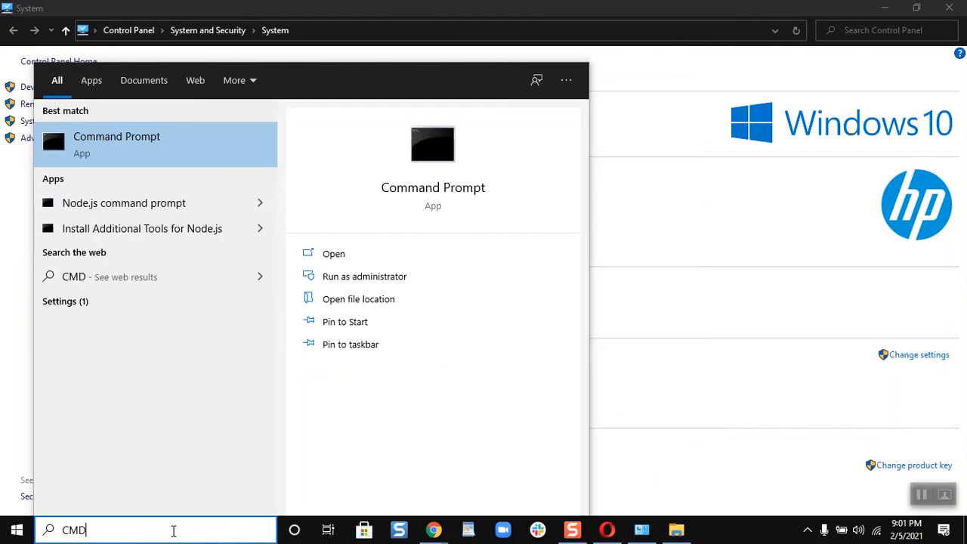
{"action": "key", "text": "Return"}
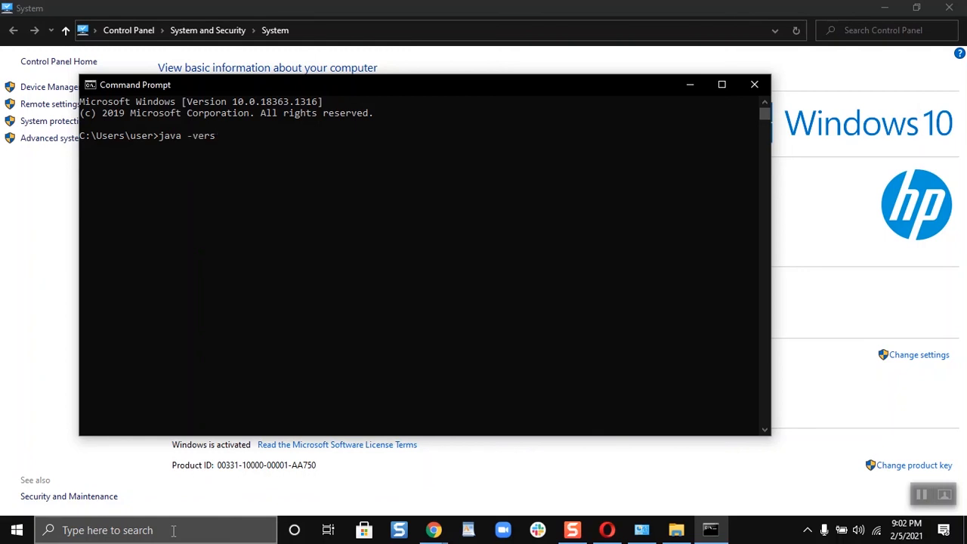
{"action": "key", "text": "Return"}
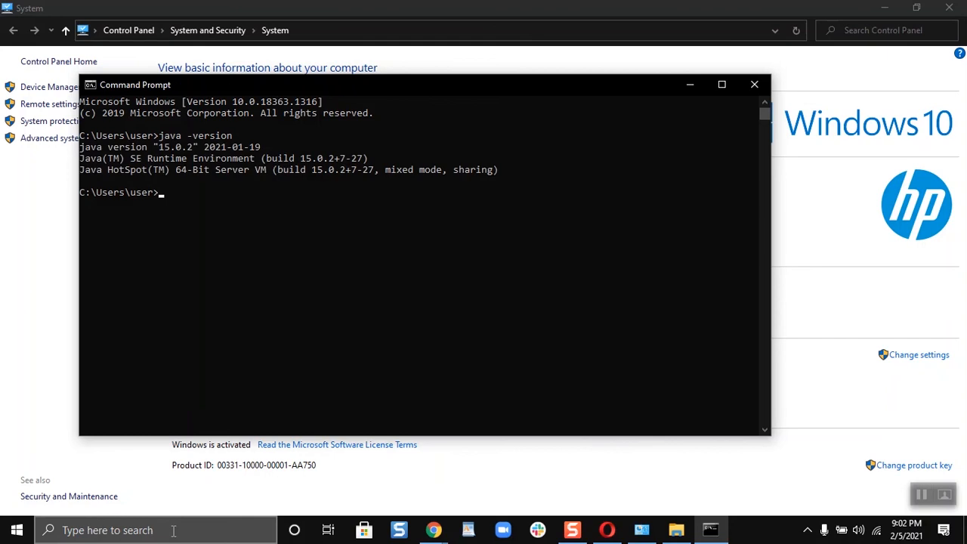